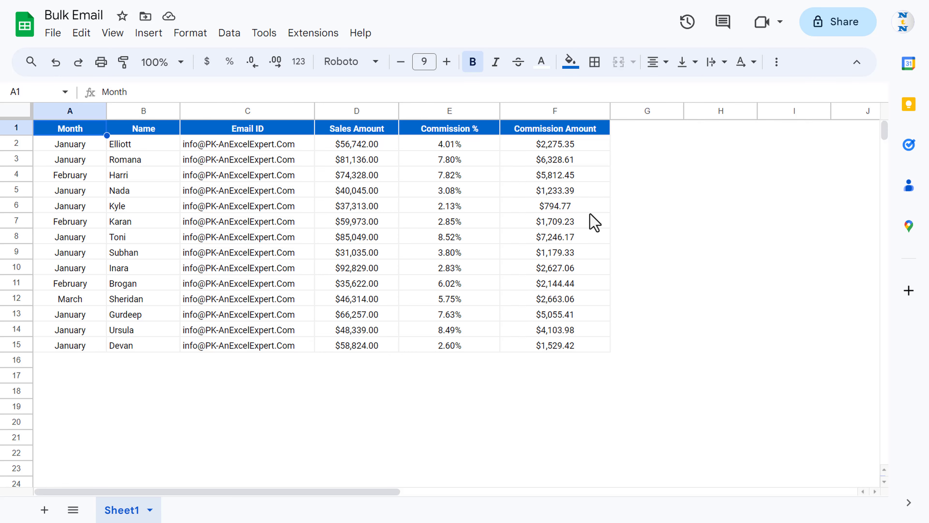
- Open the Bulk Email spreadsheet showing Sheet1's 14-row commission table
{"action": "left_click", "coordinate": [661, 207]}
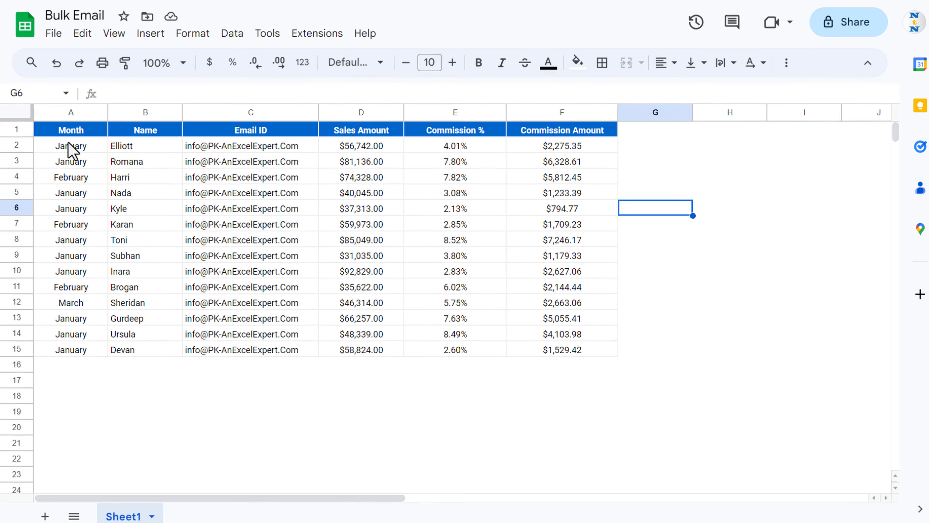
- Review the Month, Name and Email ID columns by highlighting their entries
{"action": "left_click", "coordinate": [73, 130]}
{"action": "left_click_drag", "start_coordinate": [99, 173], "coordinate": [92, 458]}
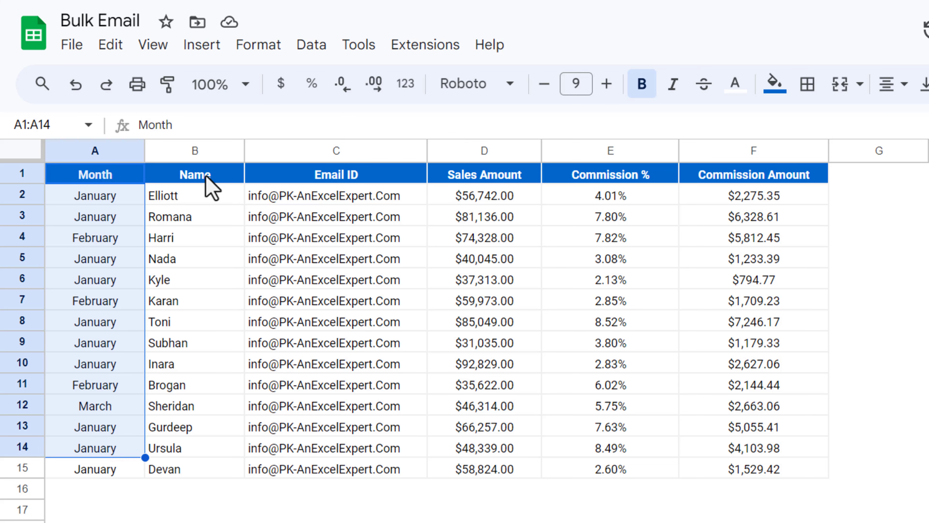
{"action": "left_click_drag", "start_coordinate": [205, 175], "coordinate": [191, 470]}
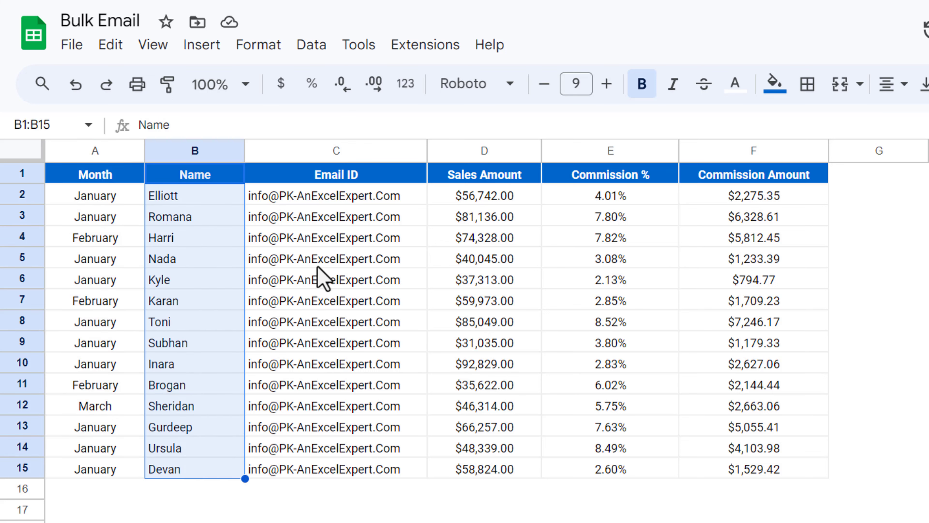
{"action": "left_click", "coordinate": [351, 175]}
{"action": "left_click_drag", "start_coordinate": [350, 176], "coordinate": [335, 470]}
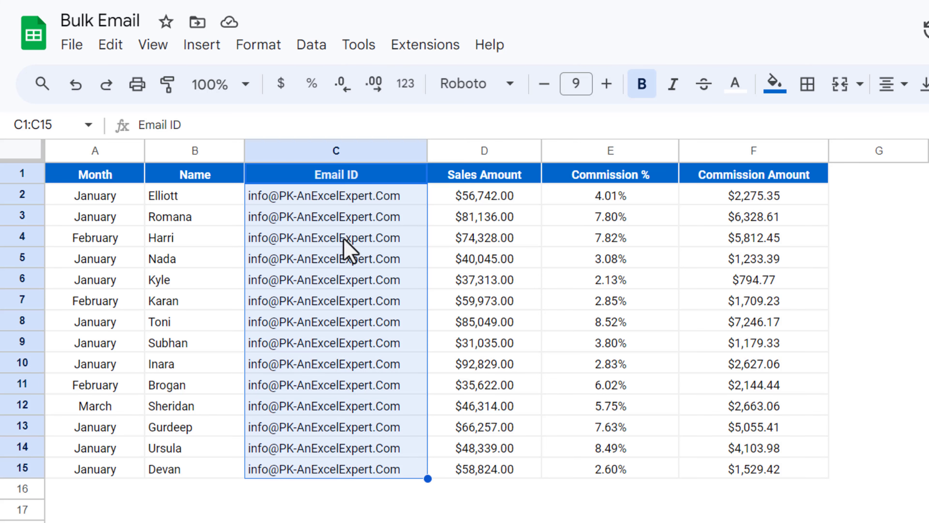
{"action": "left_click", "coordinate": [213, 205]}
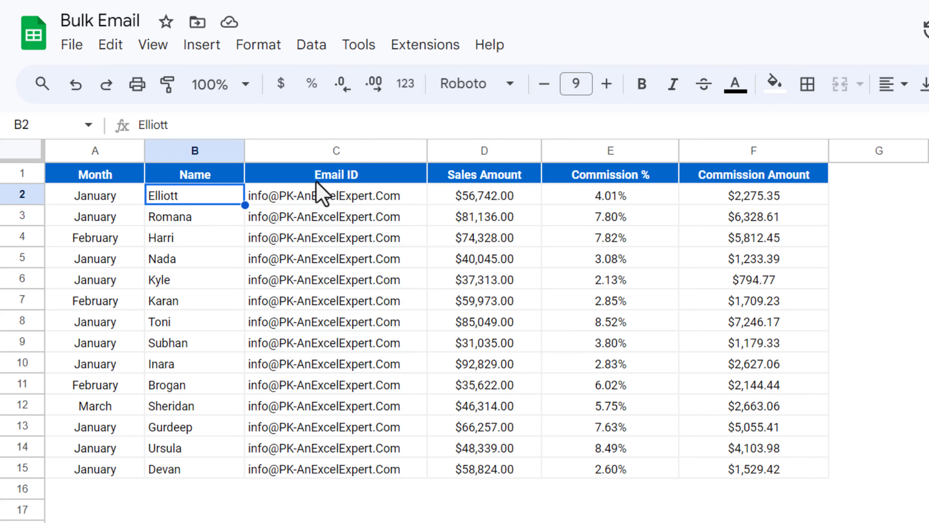
- Review the Sales Amount, Commission % and Commission Amount columns, ending on cell A1
{"action": "left_click_drag", "start_coordinate": [475, 184], "coordinate": [519, 425]}
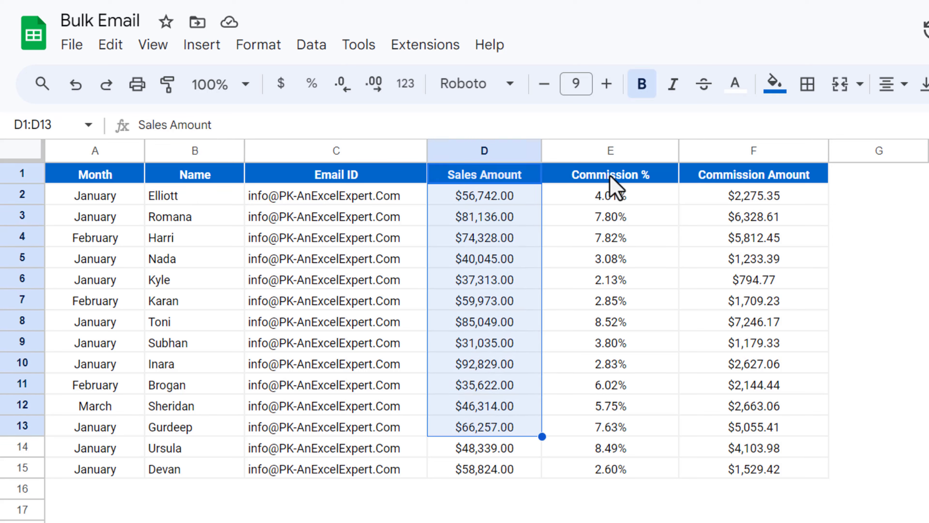
{"action": "left_click_drag", "start_coordinate": [616, 176], "coordinate": [616, 415]}
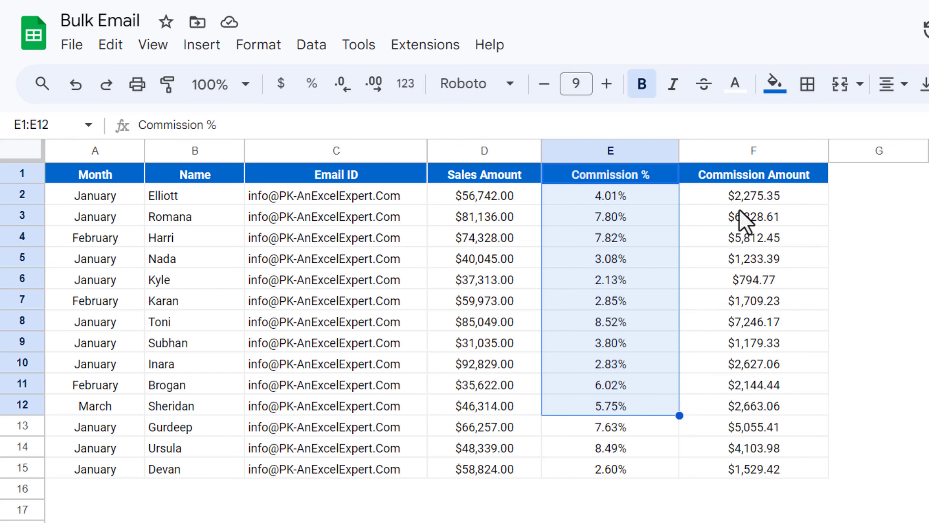
{"action": "left_click", "coordinate": [749, 181]}
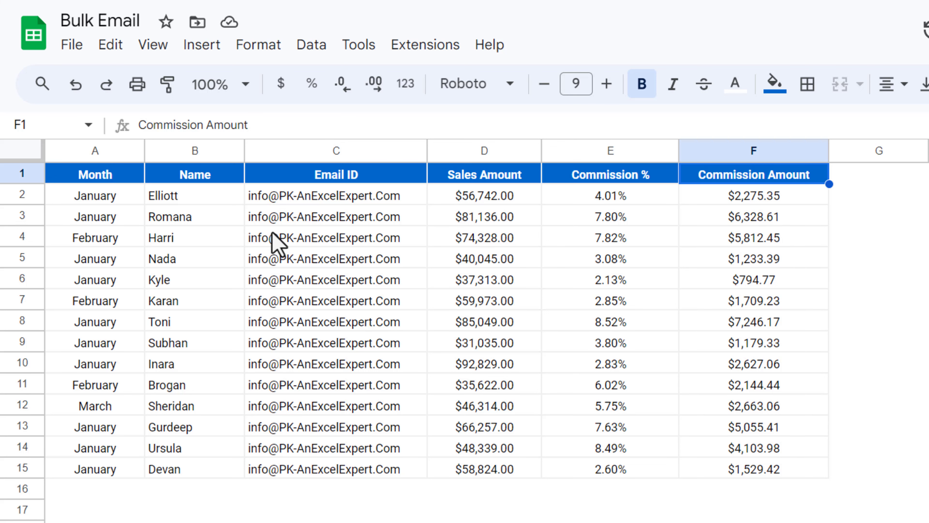
{"action": "left_click_drag", "start_coordinate": [210, 199], "coordinate": [212, 441]}
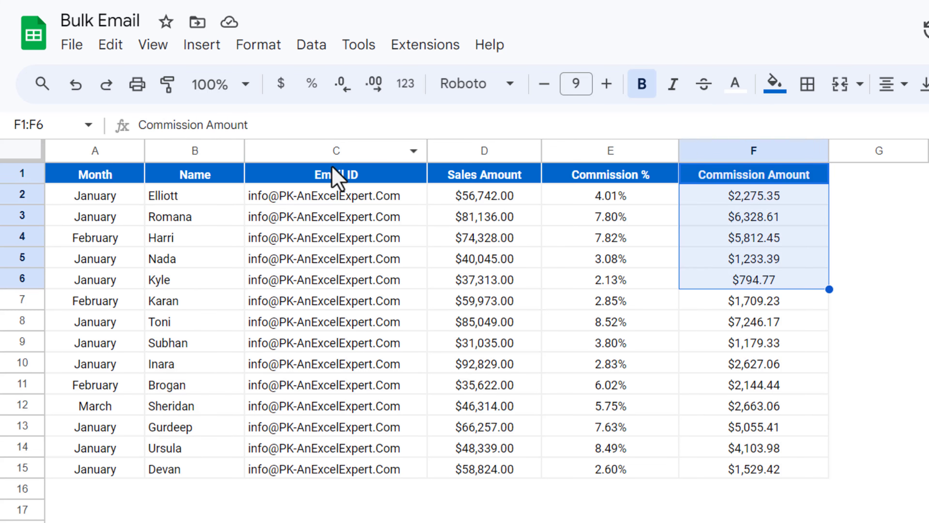
{"action": "left_click", "coordinate": [331, 174]}
{"action": "left_click_drag", "start_coordinate": [756, 175], "coordinate": [740, 293]}
{"action": "left_click_drag", "start_coordinate": [92, 176], "coordinate": [104, 272]}
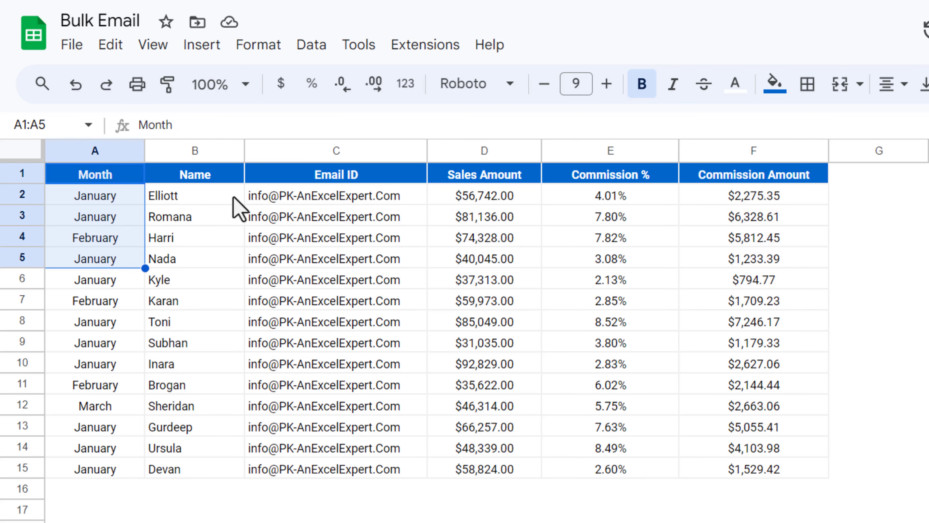
{"action": "left_click", "coordinate": [98, 179]}
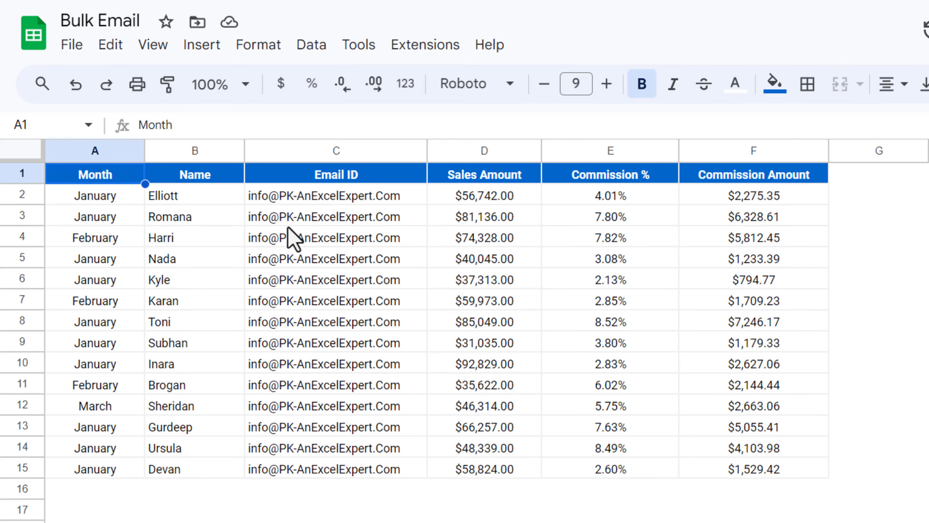
- Search the Workspace Marketplace for 'mail' and bring up the Mail Merge for Gmail results
{"action": "left_click", "coordinate": [431, 52]}
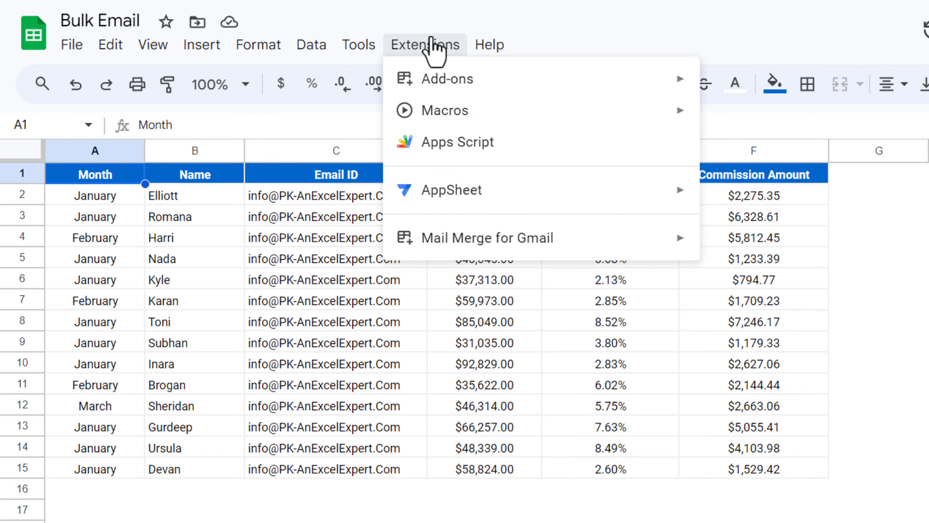
{"action": "mouse_move", "coordinate": [674, 87]}
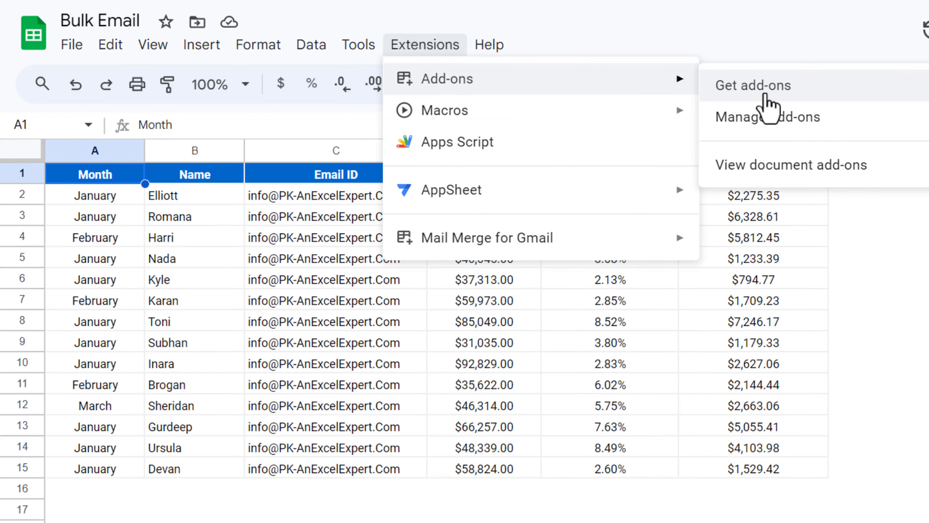
{"action": "left_click", "coordinate": [767, 96]}
{"action": "left_click", "coordinate": [489, 66]}
{"action": "type", "text": "mail"}
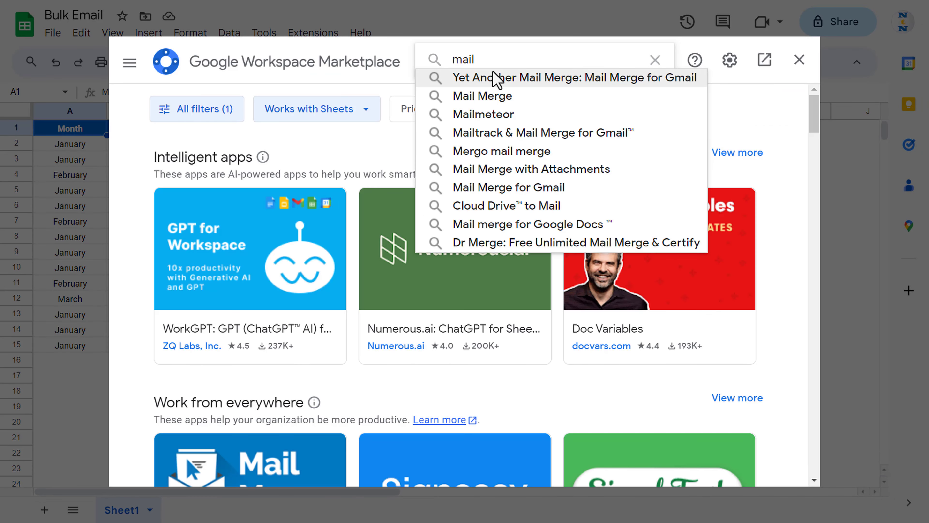
{"action": "left_click", "coordinate": [518, 188]}
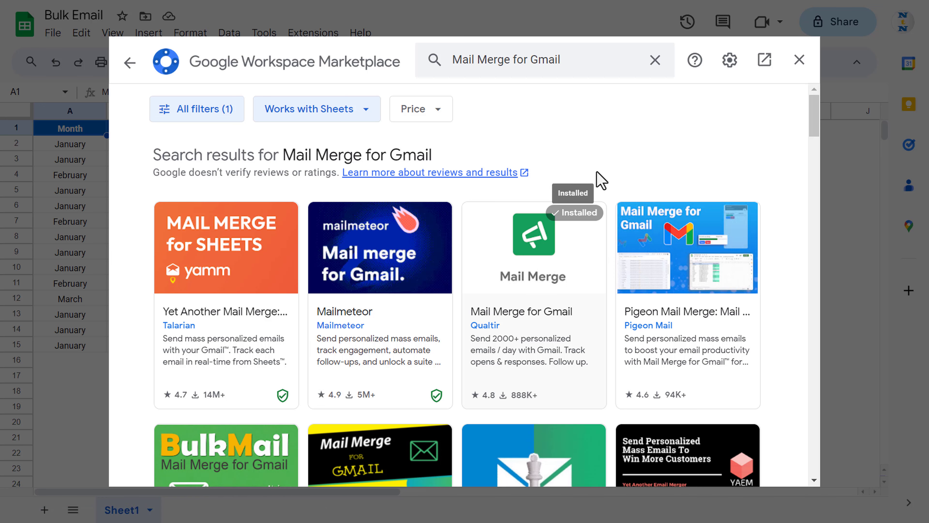
- Close the Marketplace and start Mail Merge for Gmail from the Extensions menu
{"action": "left_click", "coordinate": [799, 59]}
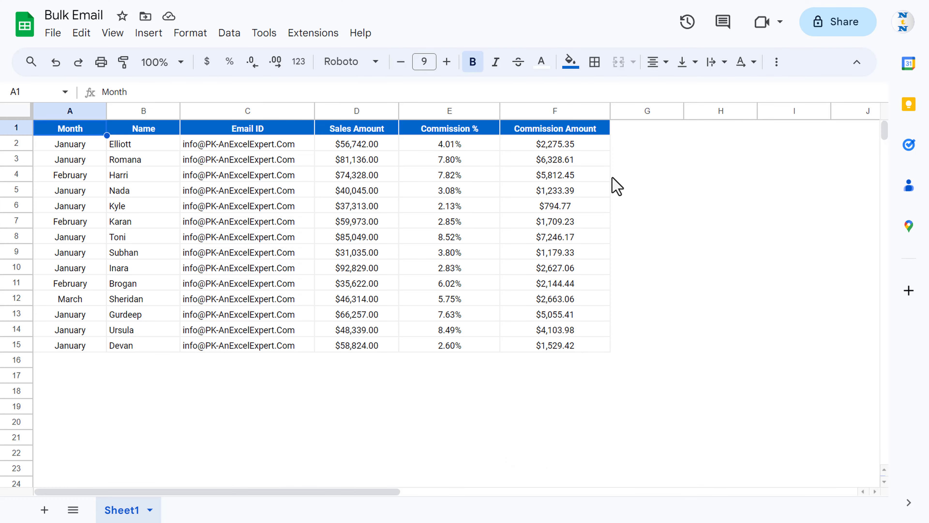
{"action": "left_click", "coordinate": [324, 35]}
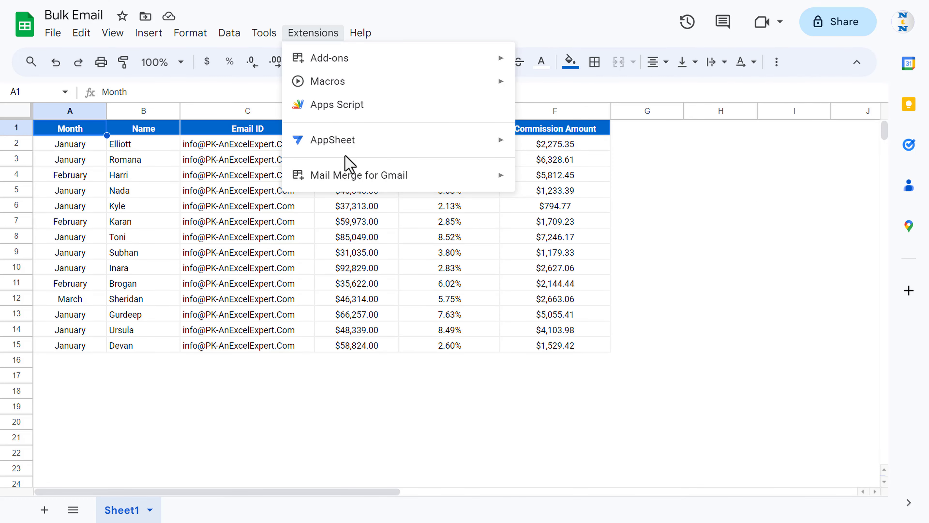
{"action": "mouse_move", "coordinate": [323, 183]}
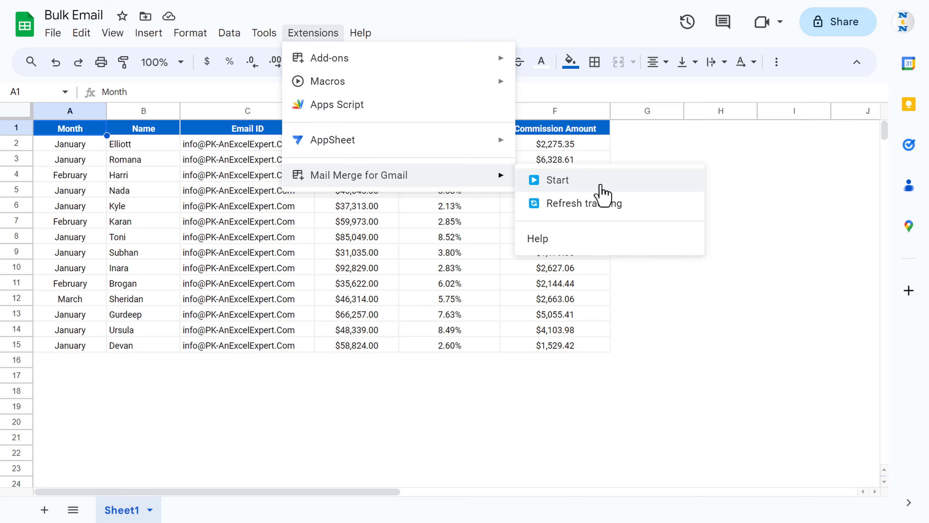
{"action": "left_click", "coordinate": [590, 185]}
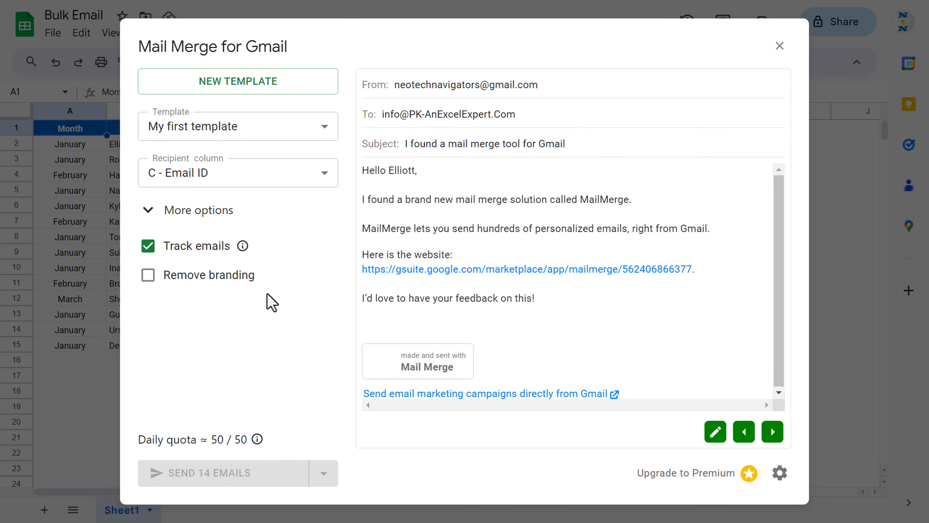
- Create a new template 'Agent Commission Template' with the subject 'Sales Commission for'
{"action": "left_click", "coordinate": [240, 92]}
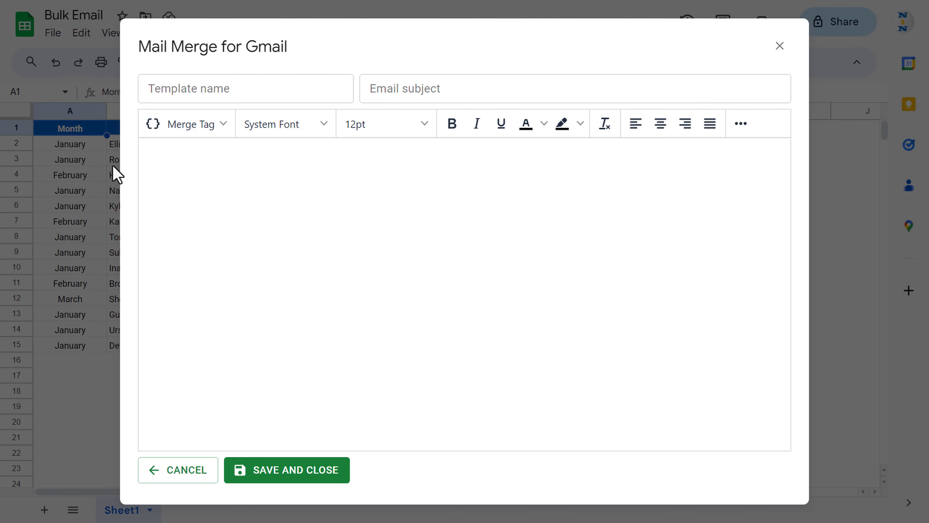
{"action": "left_click", "coordinate": [244, 86]}
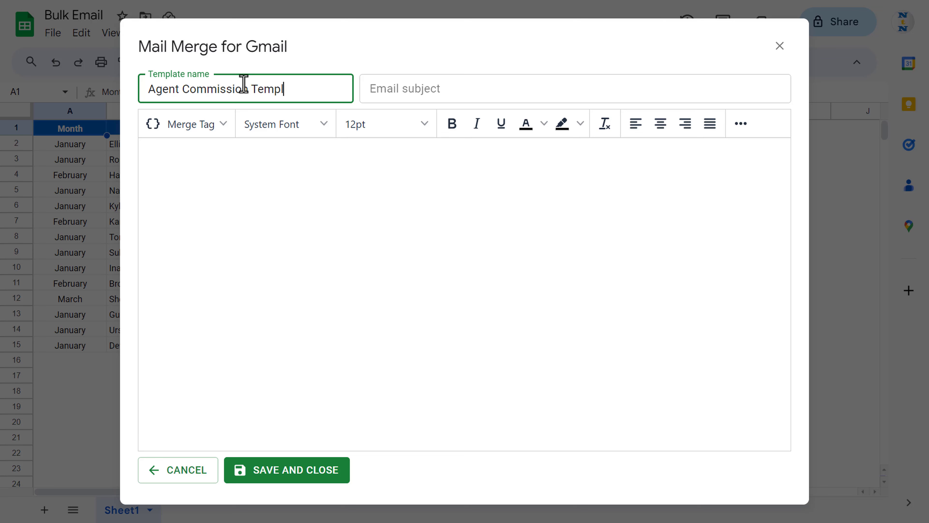
{"action": "left_click", "coordinate": [395, 82]}
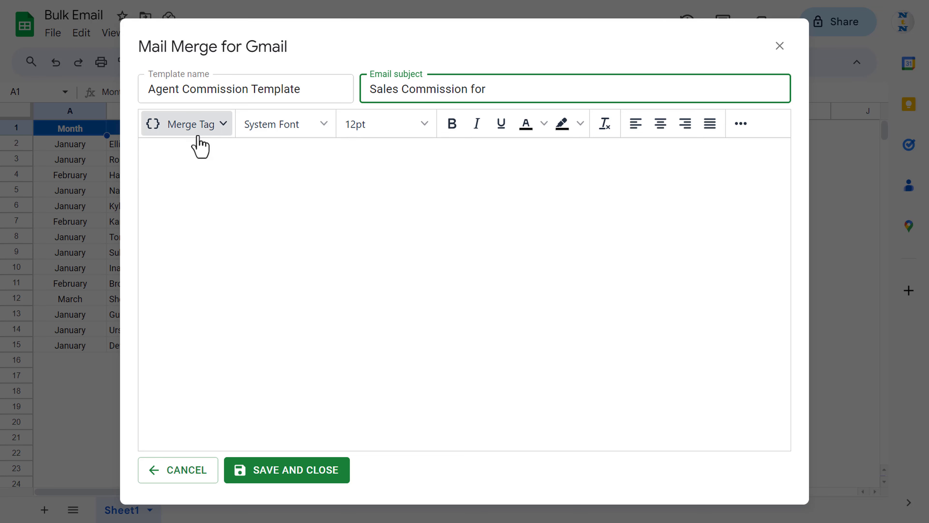
- Move a {{Month}} merge tag from the body to the end of the subject
{"action": "left_click", "coordinate": [223, 136]}
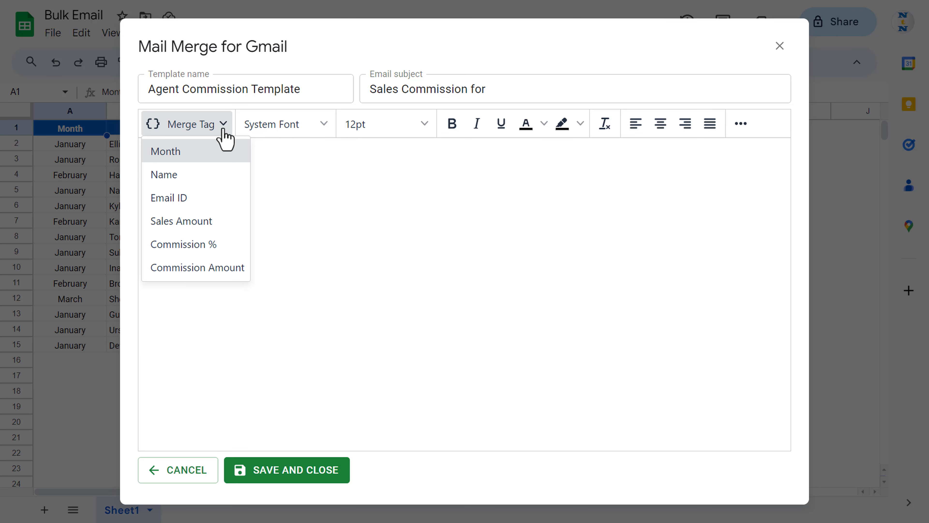
{"action": "left_click", "coordinate": [187, 161]}
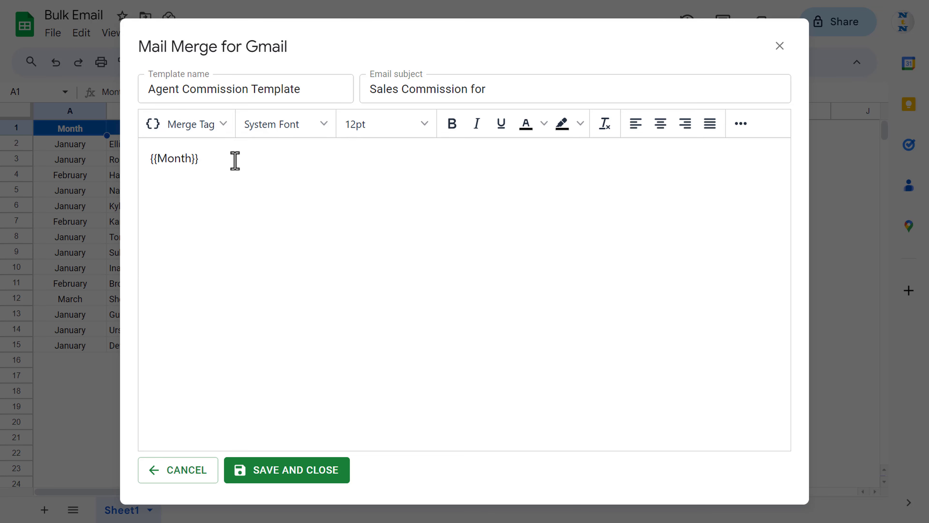
{"action": "left_click_drag", "start_coordinate": [223, 157], "coordinate": [145, 164]}
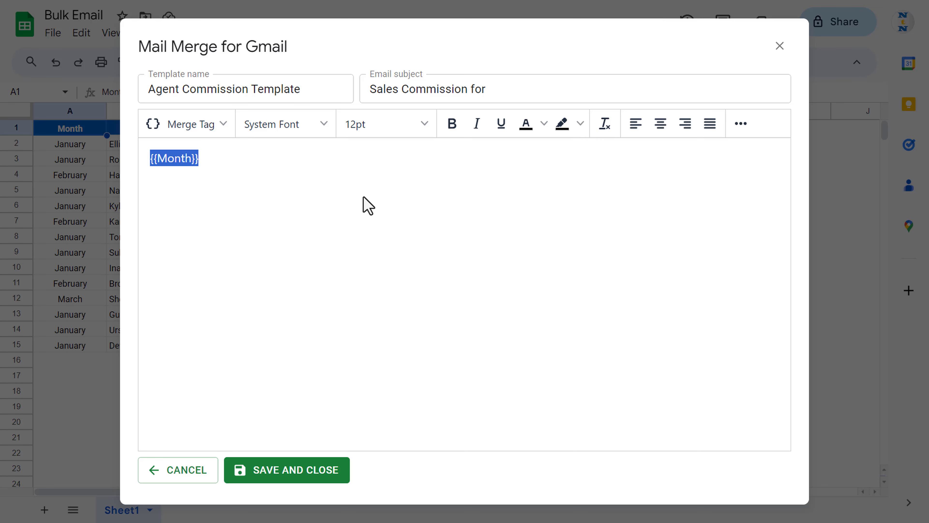
{"action": "key", "text": "ctrl+x"}
{"action": "left_click", "coordinate": [512, 89]}
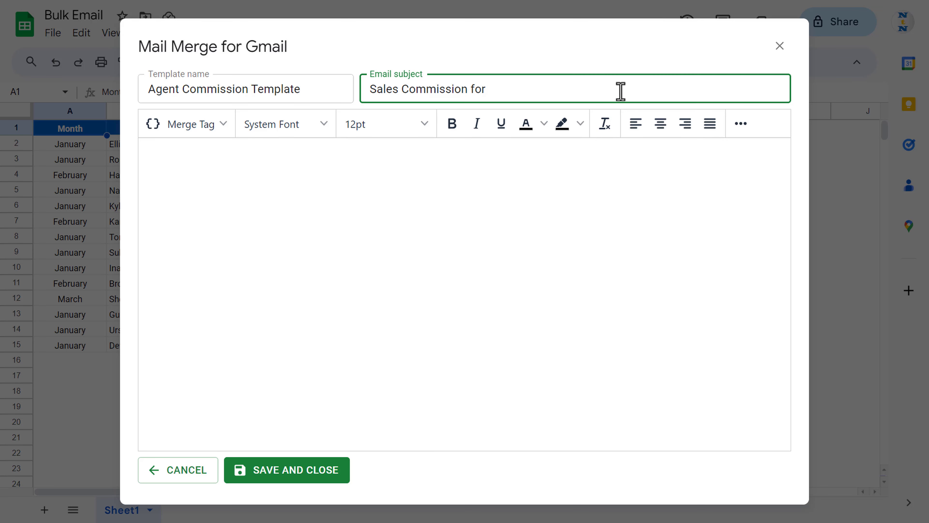
{"action": "key", "text": "ctrl+v"}
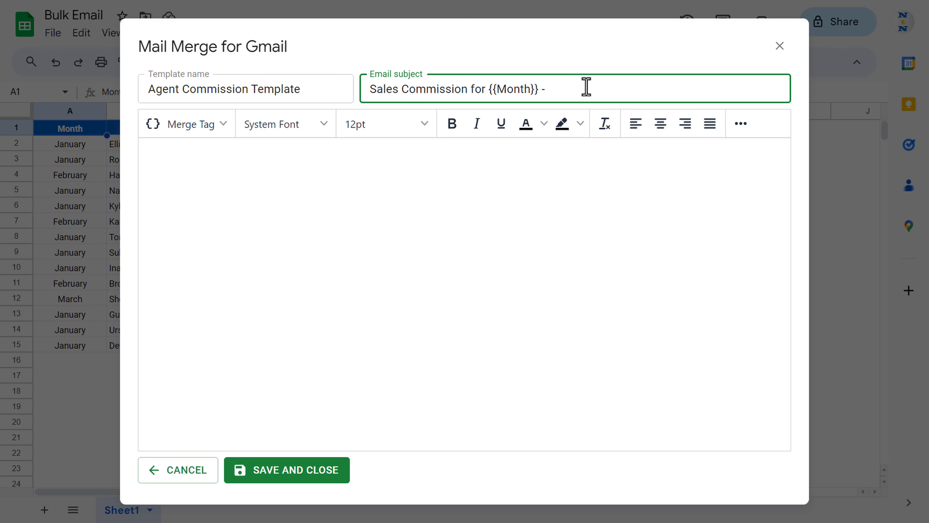
- Move a {{Name}} merge tag from the body to the subject's end, leaving the body empty
{"action": "left_click", "coordinate": [201, 158]}
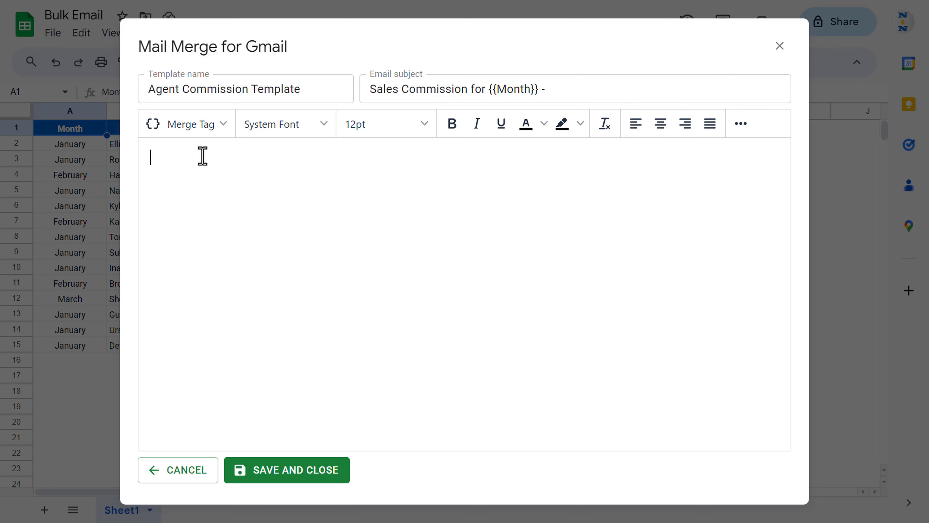
{"action": "left_click", "coordinate": [223, 125]}
{"action": "left_click", "coordinate": [182, 176]}
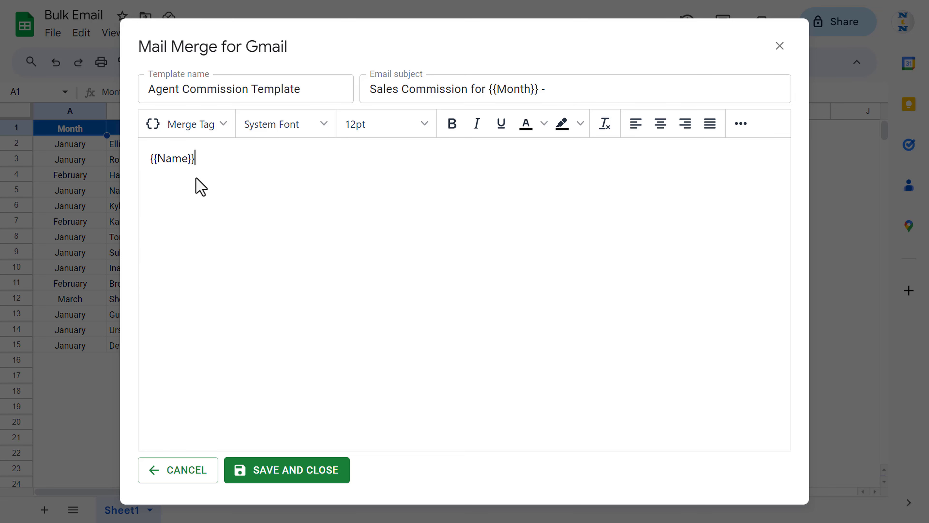
{"action": "left_click_drag", "start_coordinate": [197, 182], "coordinate": [134, 166]}
{"action": "key", "text": "ctrl+x"}
{"action": "left_click", "coordinate": [607, 88]}
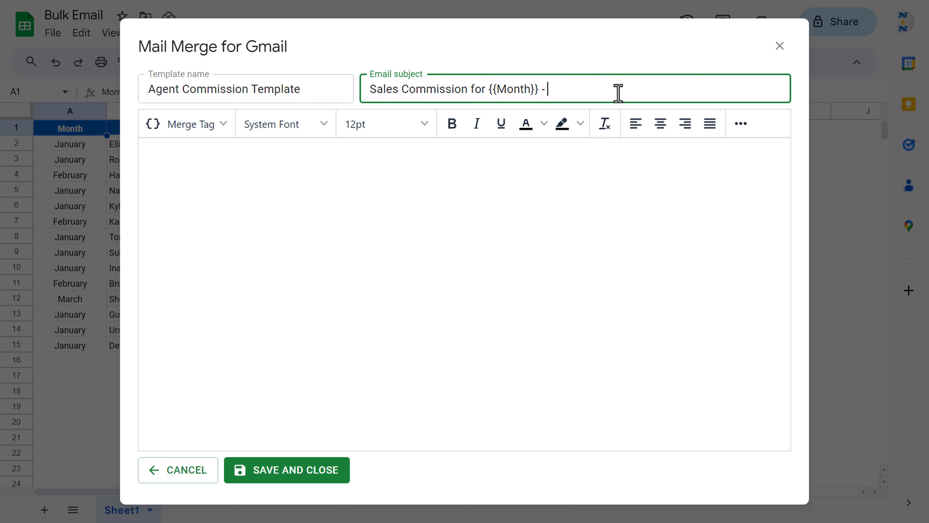
{"action": "key", "text": "ctrl+v"}
{"action": "left_click", "coordinate": [284, 179]}
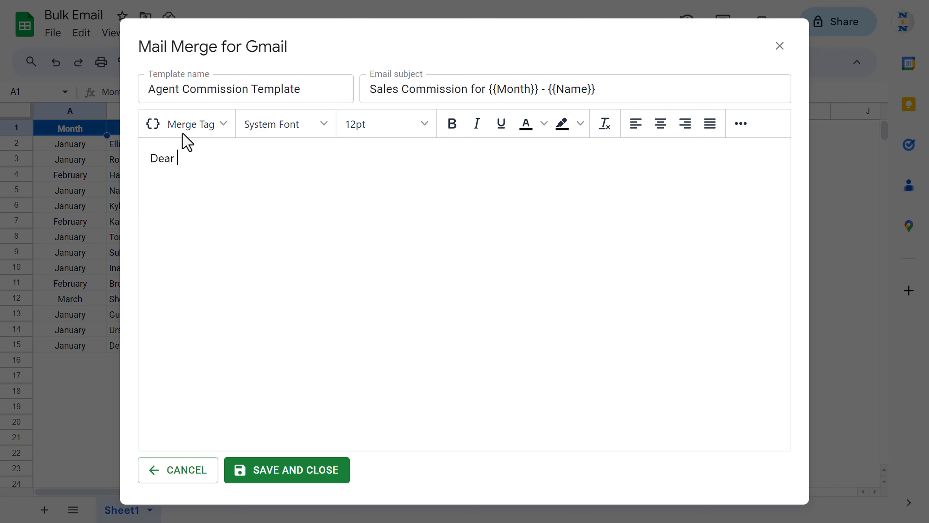
- Write the body greeting 'Dear {{Name}}' and the phrase 'commission for {{Month}}'
{"action": "left_click", "coordinate": [218, 127]}
{"action": "left_click", "coordinate": [176, 185]}
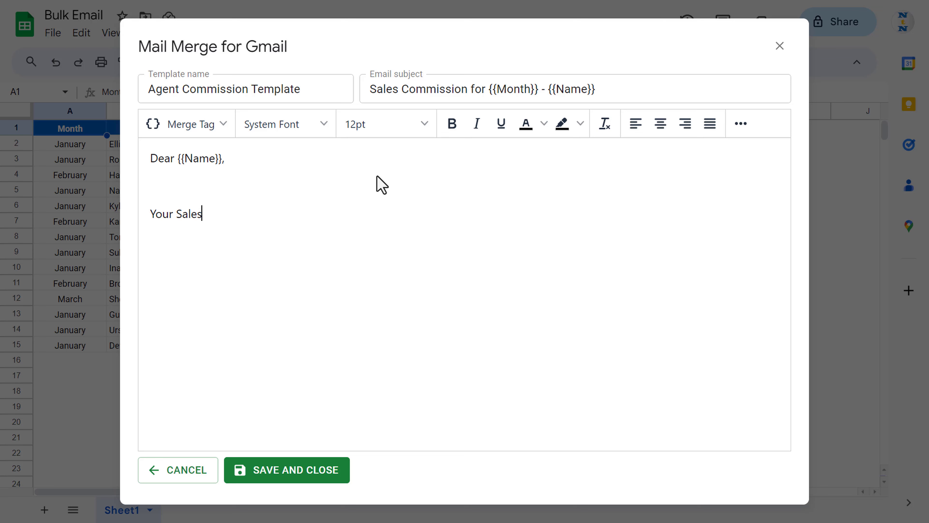
{"action": "type", "text": "mmission for"}
{"action": "left_click", "coordinate": [189, 126]}
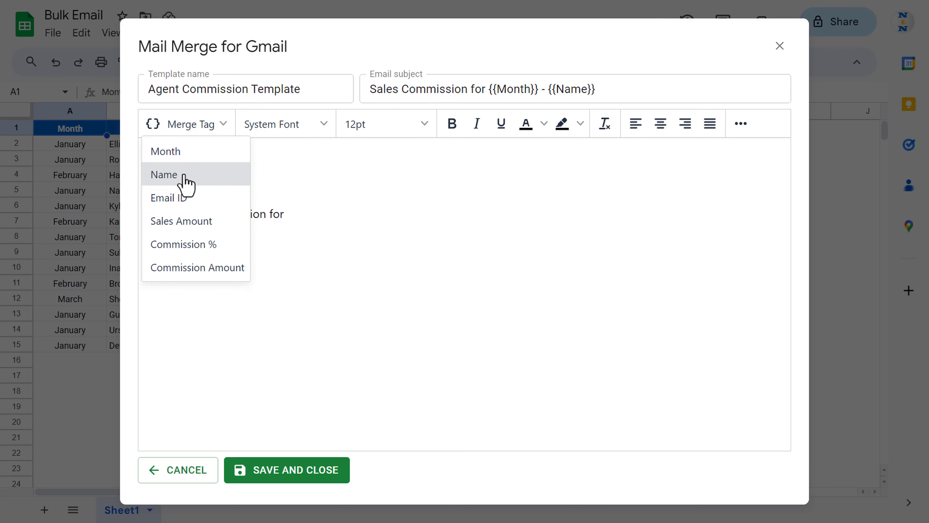
{"action": "left_click", "coordinate": [183, 153]}
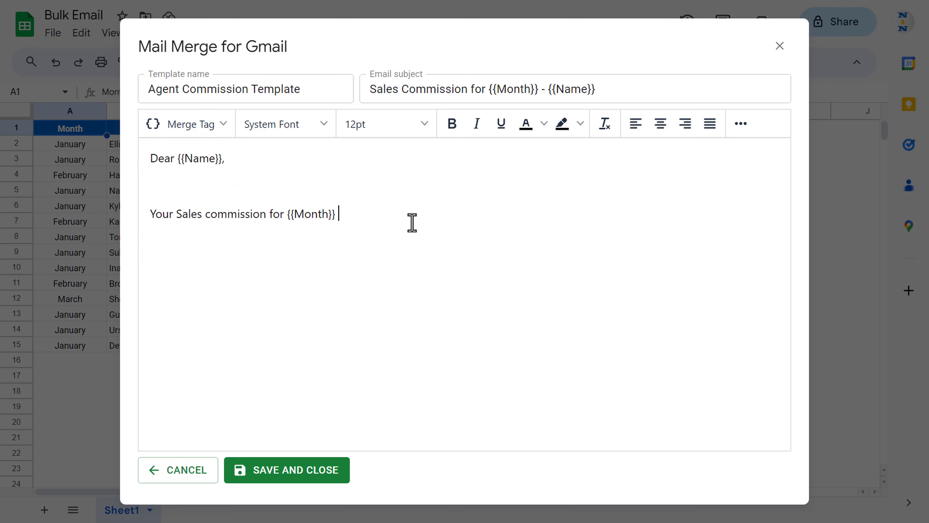
- Insert the {{Commission Amount}} merge field after 'is' in the commission sentence
{"action": "left_click", "coordinate": [199, 130]}
{"action": "left_click", "coordinate": [206, 129]}
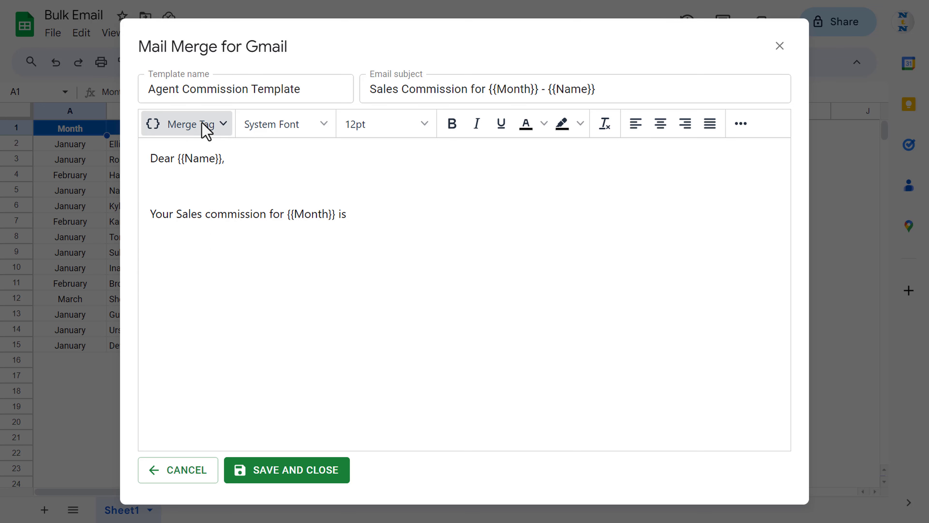
{"action": "left_click", "coordinate": [367, 198]}
{"action": "left_click", "coordinate": [210, 127]}
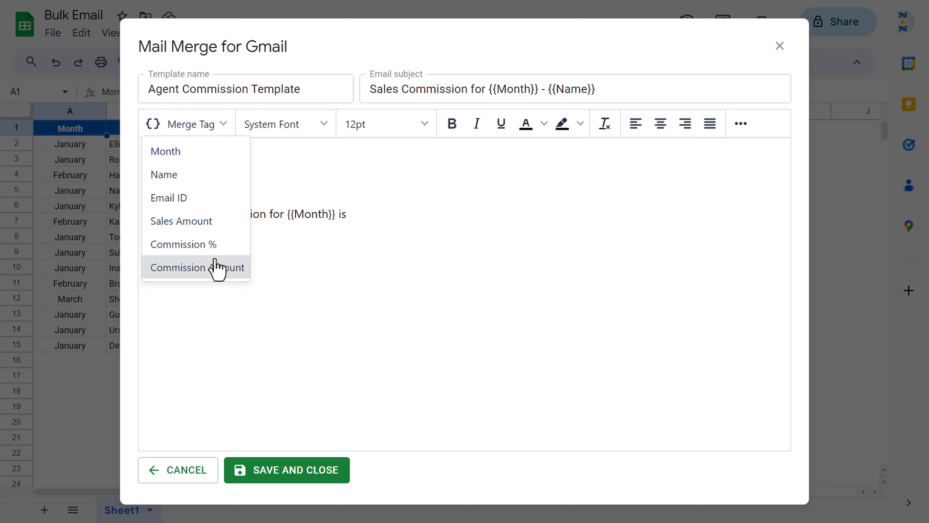
{"action": "left_click", "coordinate": [216, 267]}
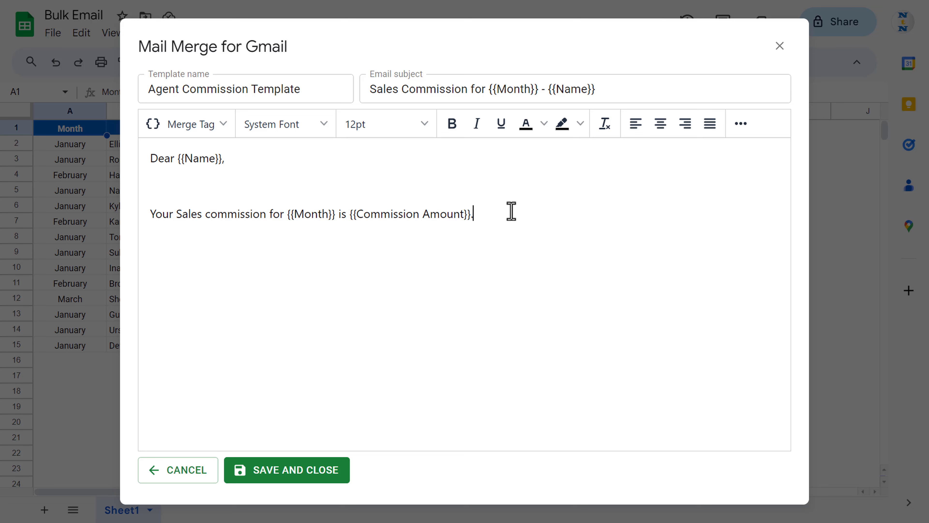
{"action": "left_click", "coordinate": [211, 126]}
{"action": "left_click", "coordinate": [534, 219]}
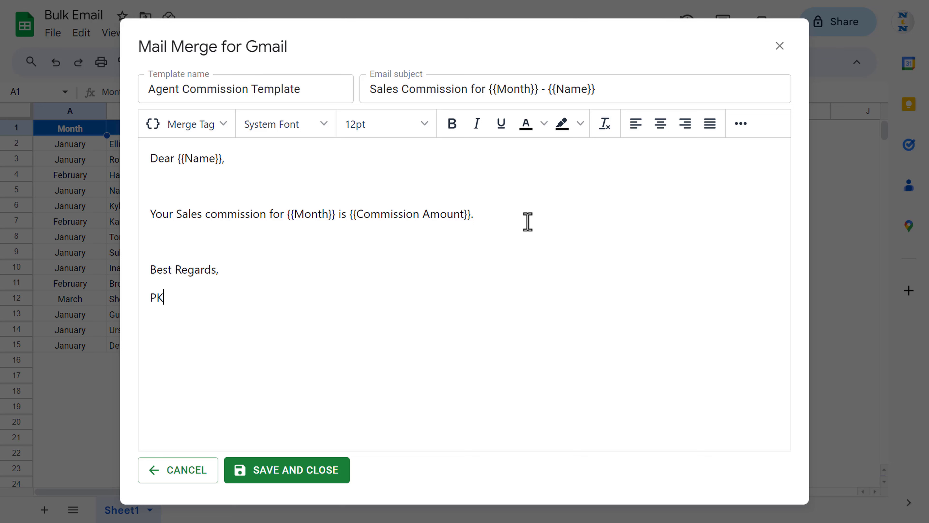
- Remove the blank lines below the greeting and above 'Best Regards'
{"action": "left_click", "coordinate": [225, 181]}
{"action": "key", "text": "Delete"}
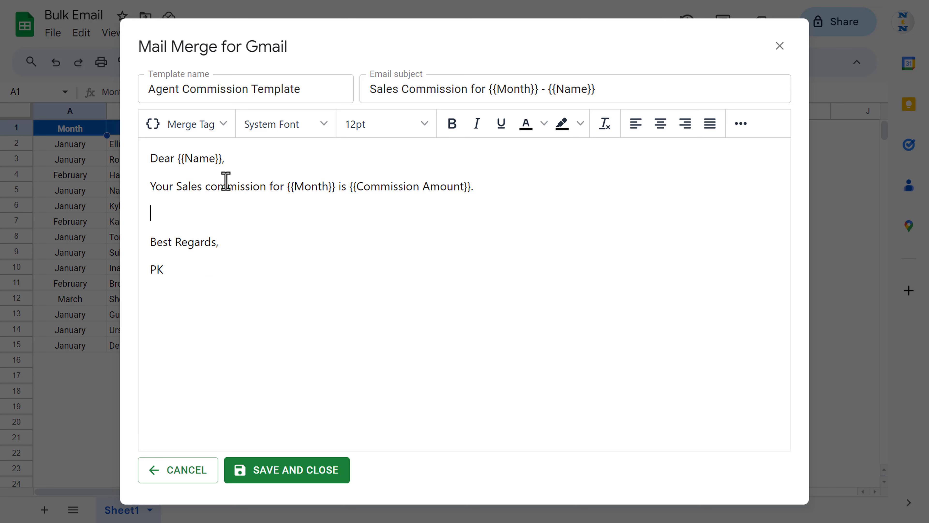
{"action": "key", "text": "Delete"}
{"action": "left_click_drag", "start_coordinate": [286, 187], "coordinate": [290, 157]}
{"action": "key", "text": "Down"}
{"action": "key", "text": "Down"}
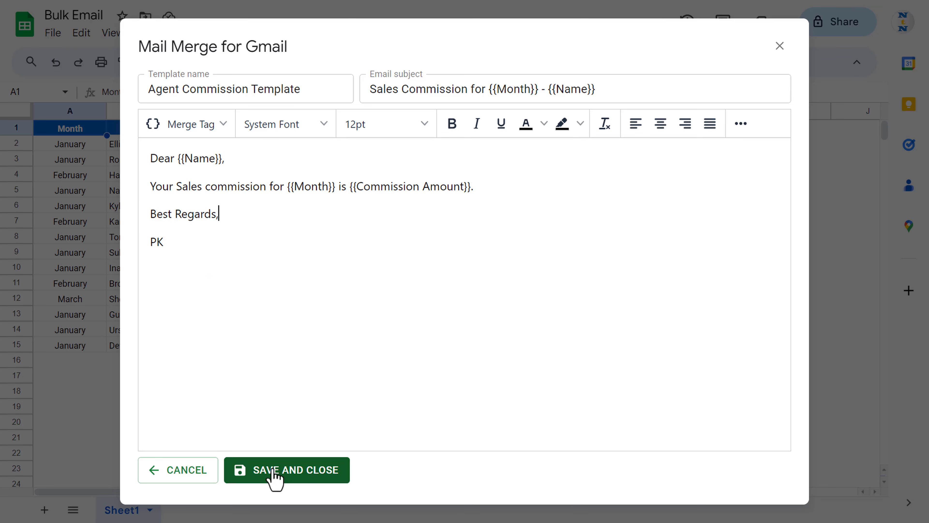
- Save the template and set the recipient column to C - Email ID
{"action": "left_click", "coordinate": [273, 472]}
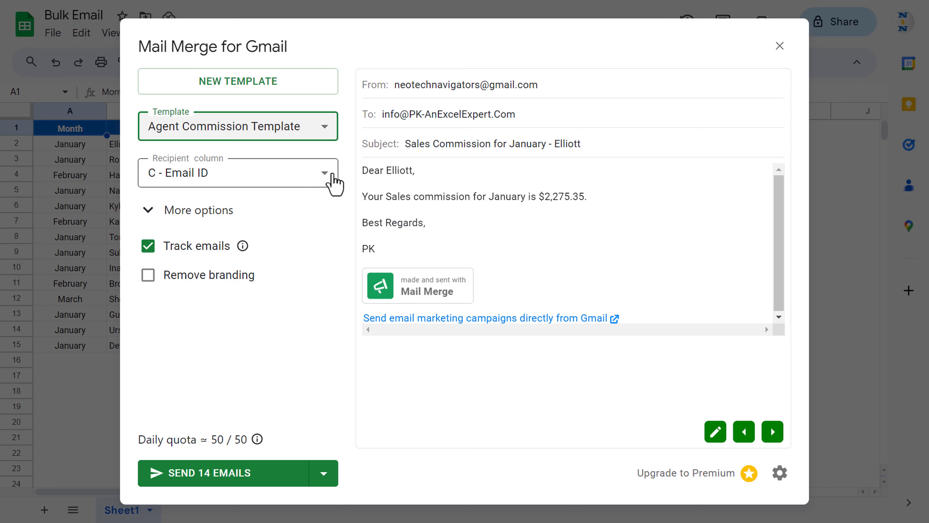
{"action": "left_click", "coordinate": [329, 175]}
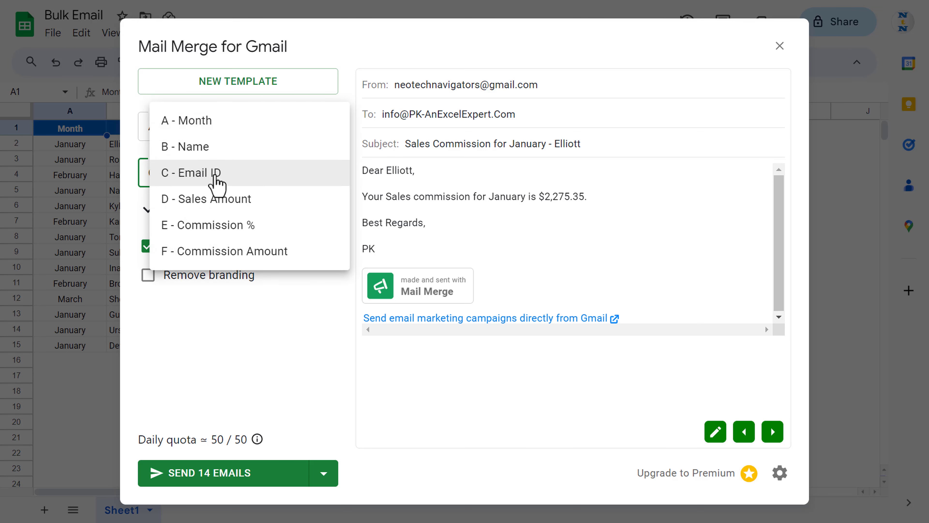
{"action": "left_click", "coordinate": [218, 181]}
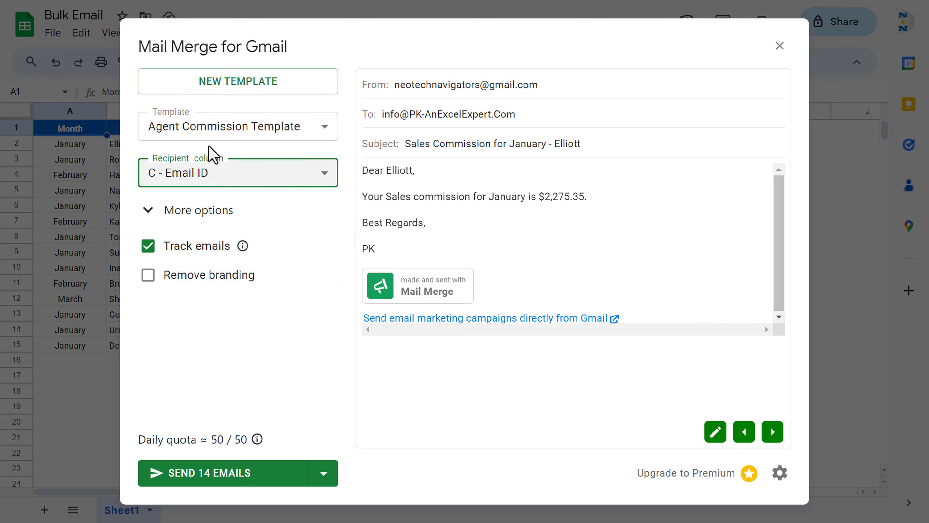
{"action": "left_click", "coordinate": [325, 175]}
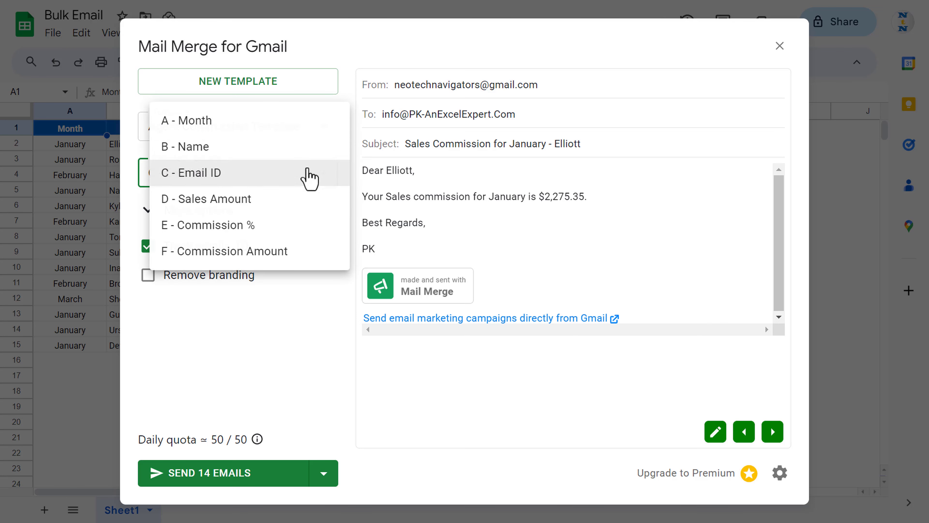
{"action": "left_click", "coordinate": [278, 321]}
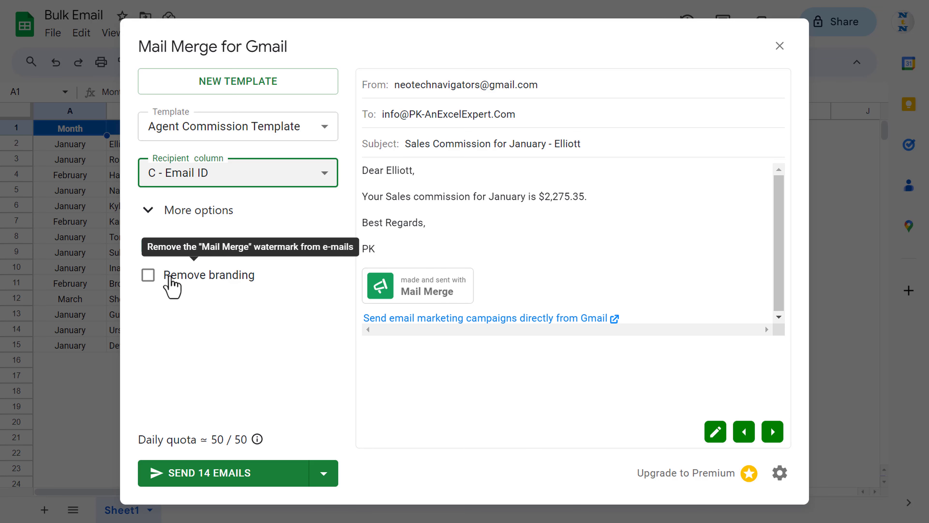
- Dismiss the branding upgrade notice, send all 14 emails, and close the confirmation
{"action": "left_click", "coordinate": [171, 281]}
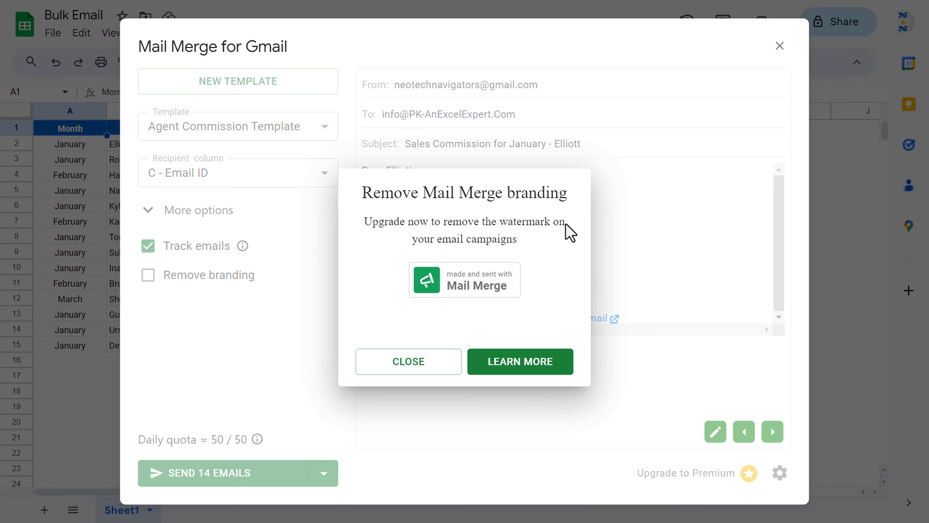
{"action": "left_click", "coordinate": [432, 360]}
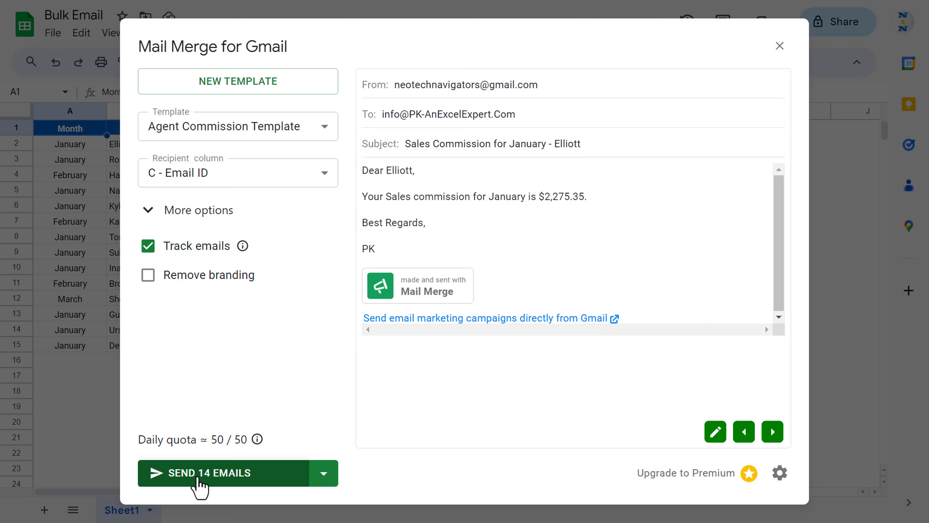
{"action": "left_click", "coordinate": [222, 475]}
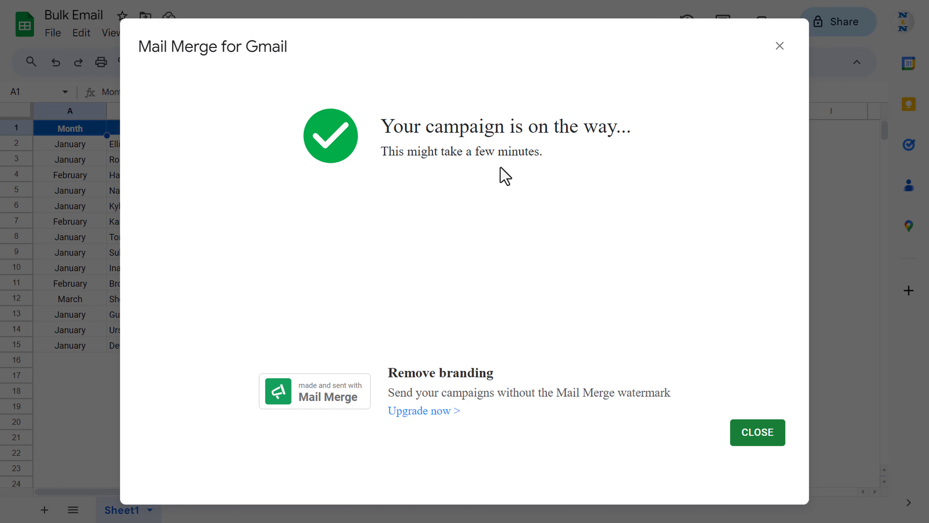
{"action": "left_click", "coordinate": [754, 434]}
{"action": "mouse_move", "coordinate": [663, 134]}
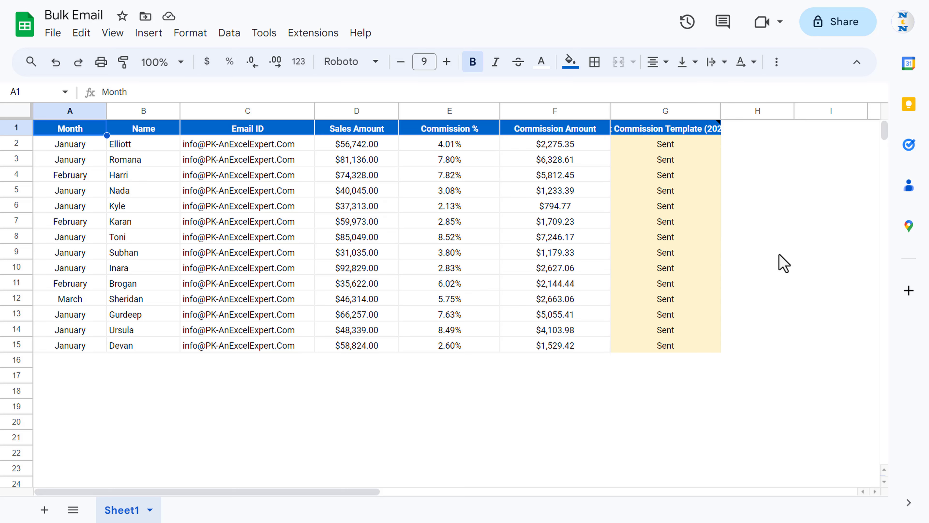
- Select cell F1 and switch to the Outlook inbox with the received commission emails
{"action": "left_click", "coordinate": [592, 131]}
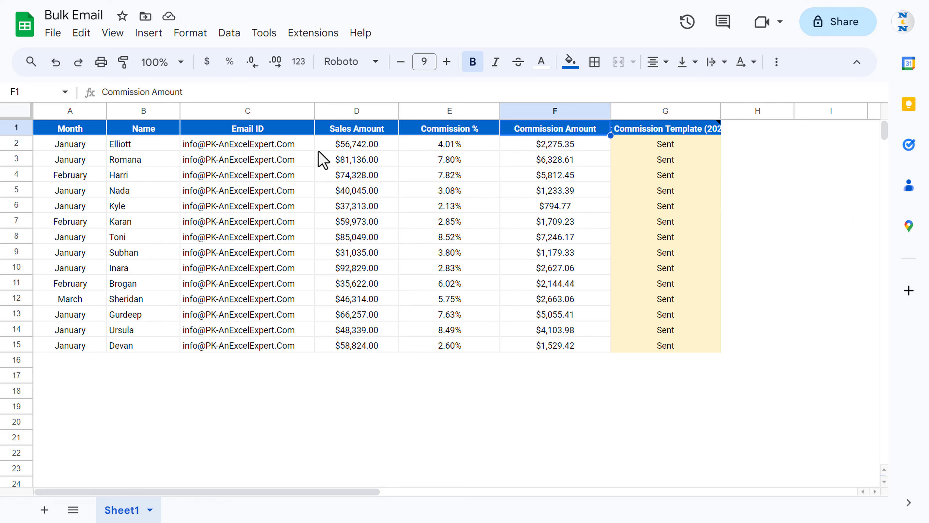
{"action": "key", "text": "alt+Tab"}
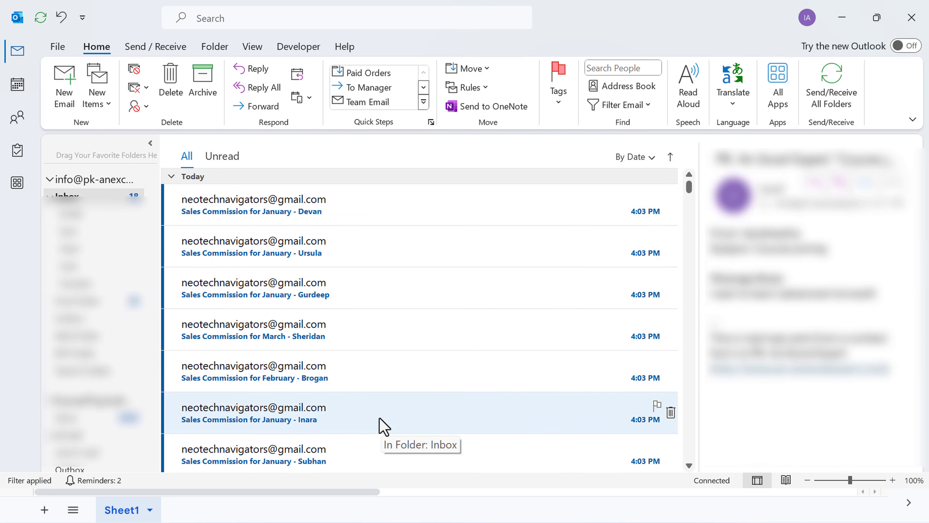
- Open and read the newest Sales Commission email in Outlook, then return to the Bulk Email sheet
{"action": "left_click", "coordinate": [371, 221]}
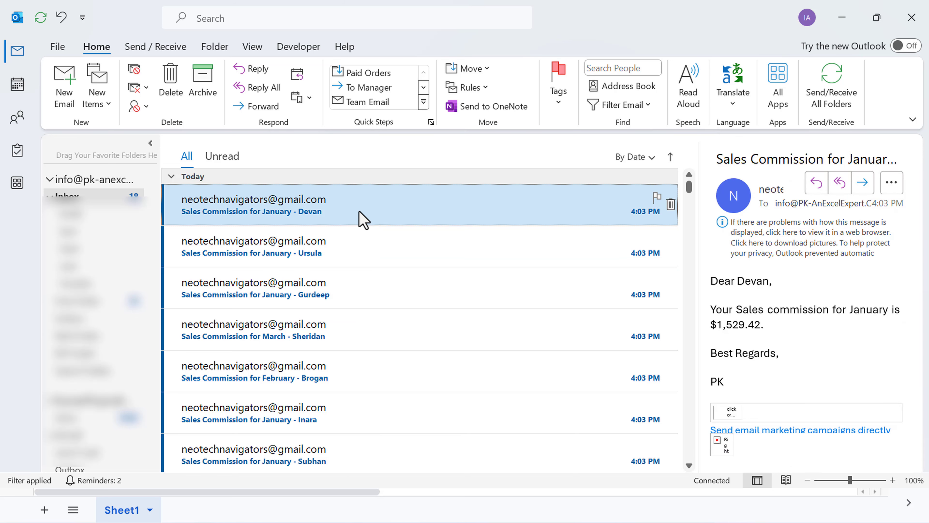
{"action": "double_click", "coordinate": [366, 211]}
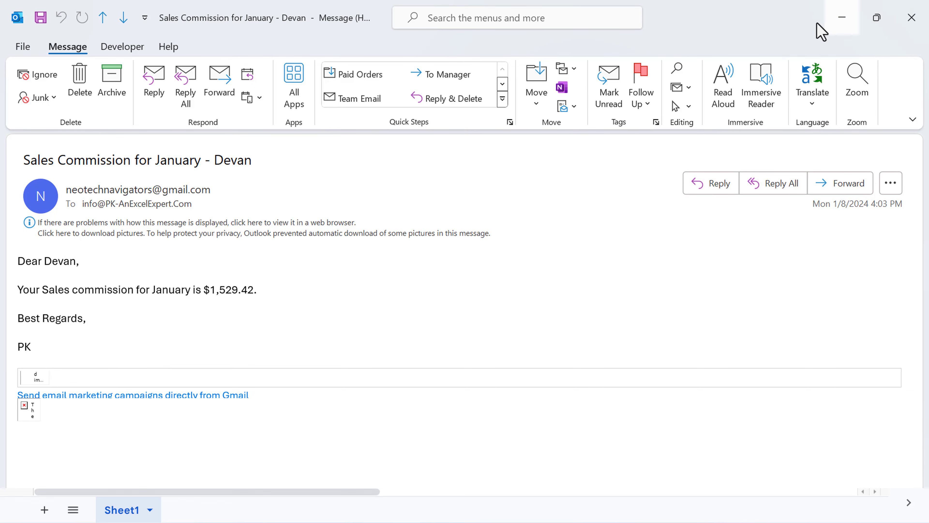
{"action": "key", "text": "alt+Tab"}
- Refresh Mail Merge for Gmail tracking so the last row's column G status shows Read
{"action": "left_click", "coordinate": [559, 149]}
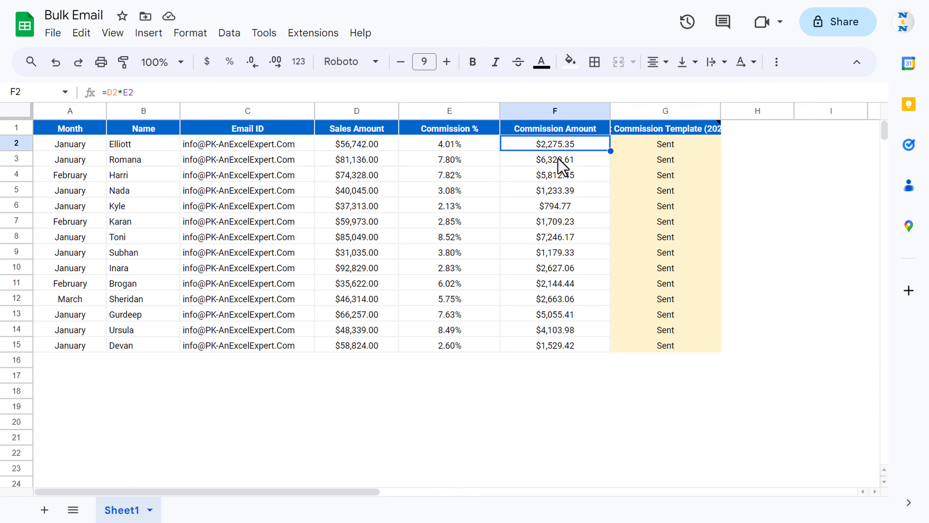
{"action": "left_click", "coordinate": [555, 126]}
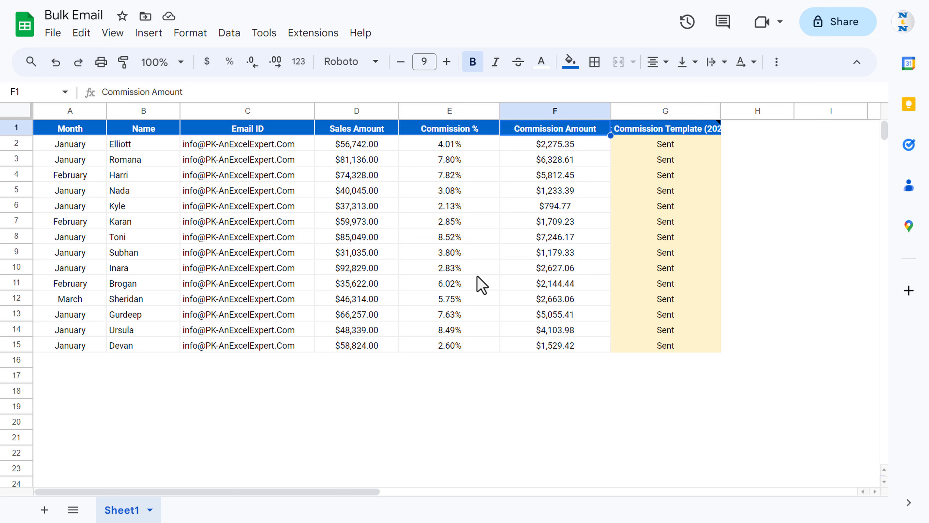
{"action": "left_click", "coordinate": [313, 33]}
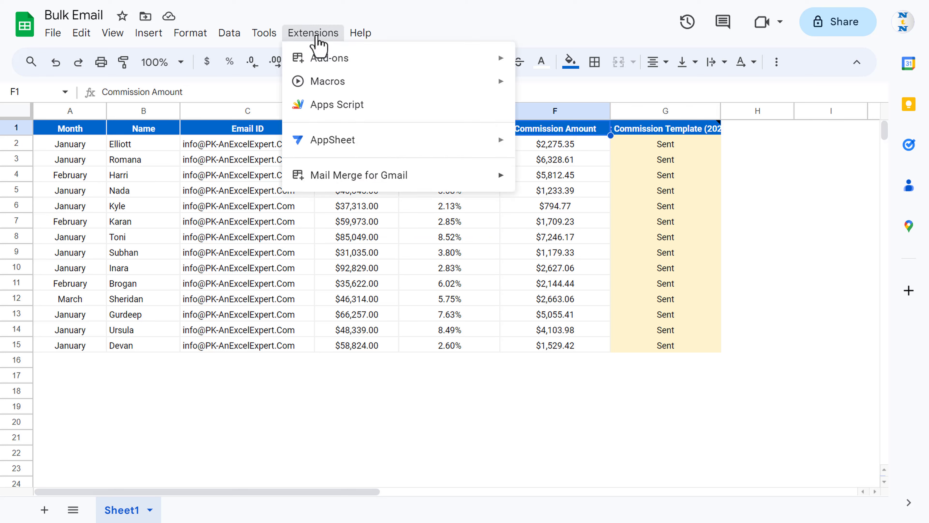
{"action": "mouse_move", "coordinate": [411, 179]}
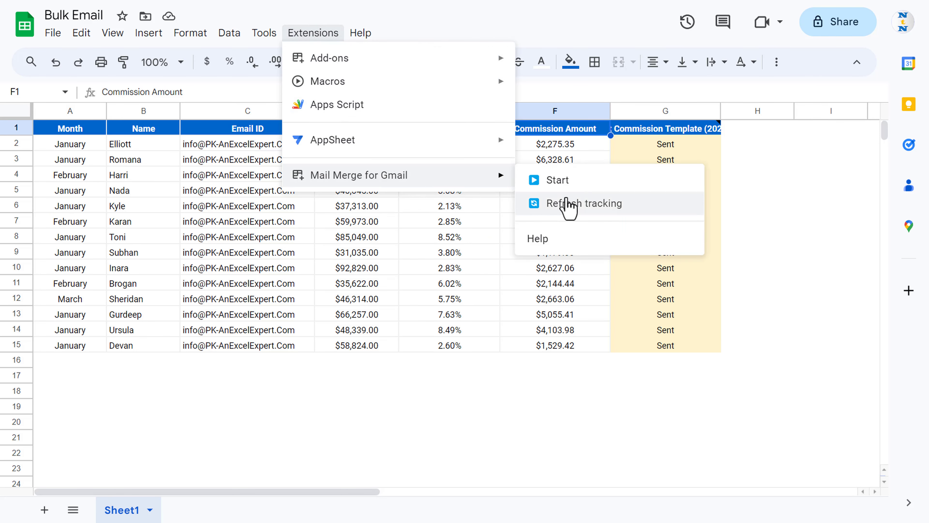
{"action": "left_click", "coordinate": [570, 208]}
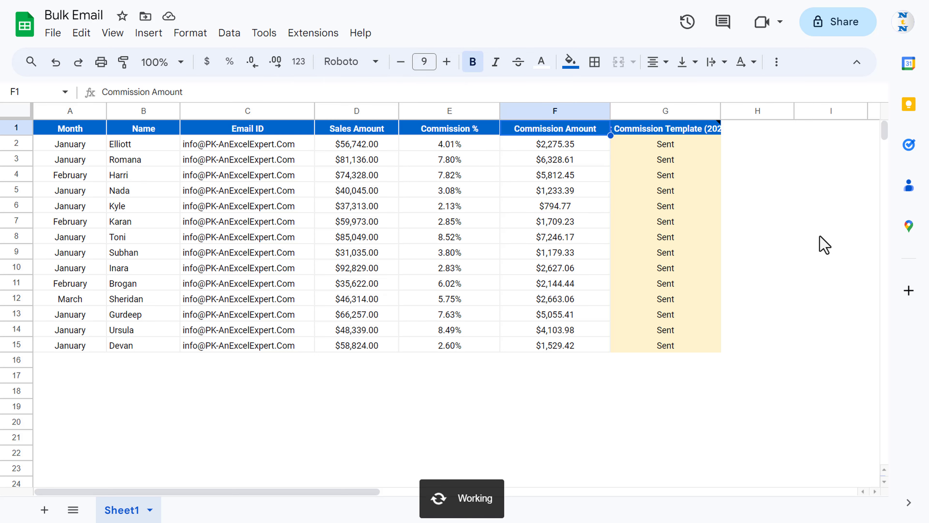
{"action": "left_click", "coordinate": [83, 130]}
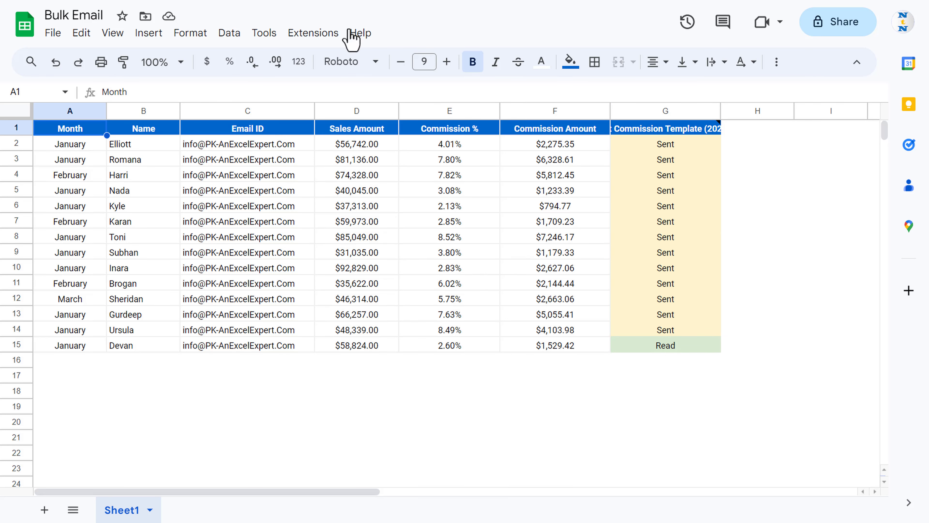
{"action": "left_click", "coordinate": [313, 32]}
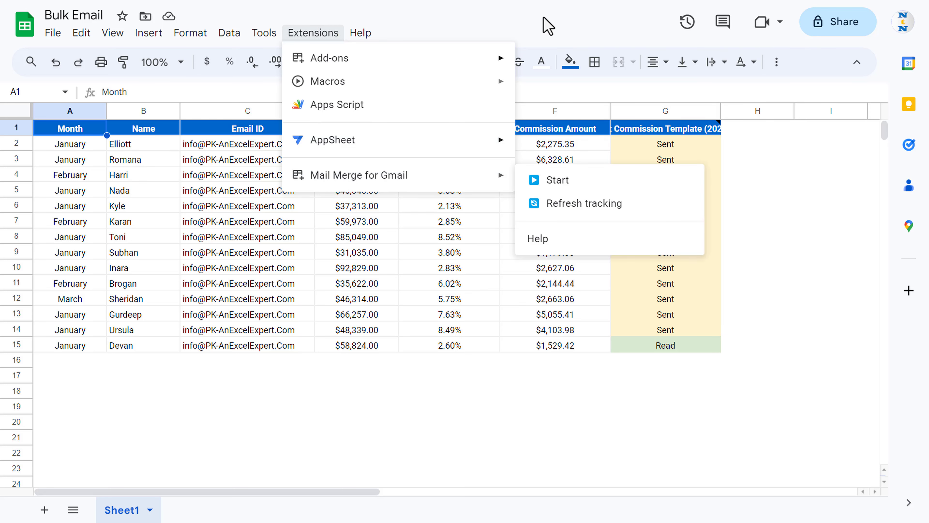
{"action": "left_click", "coordinate": [544, 25]}
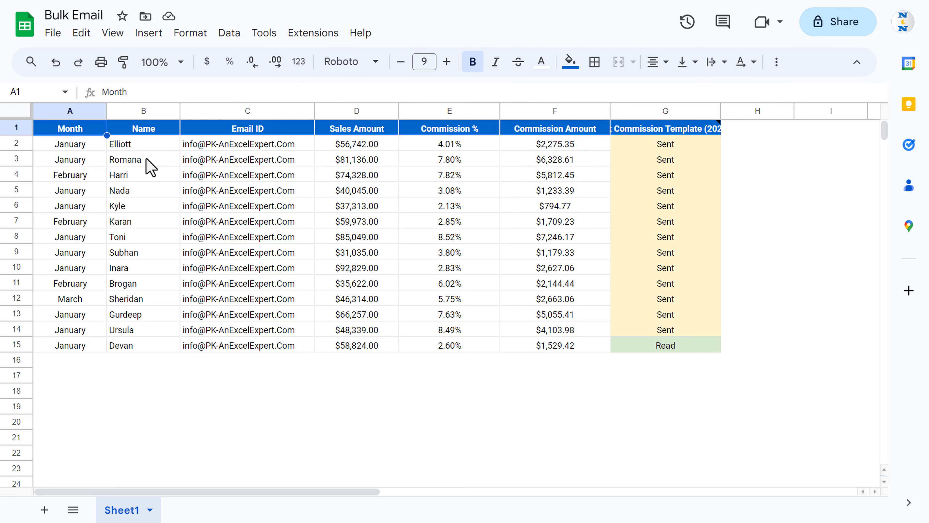